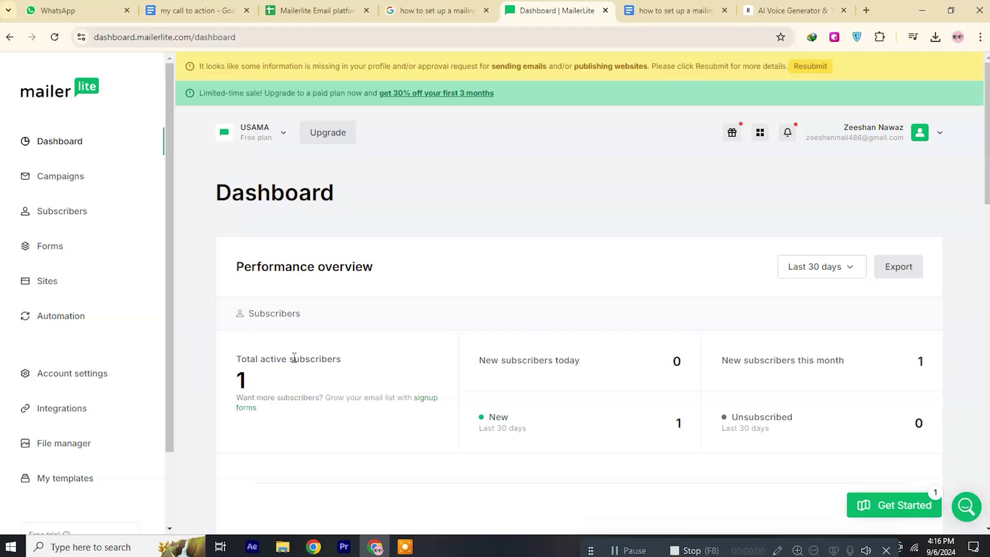
# Save a new embedded signup form named 'FOR U' and tick the Zeeshan group for it.
pyautogui.click(50, 246)
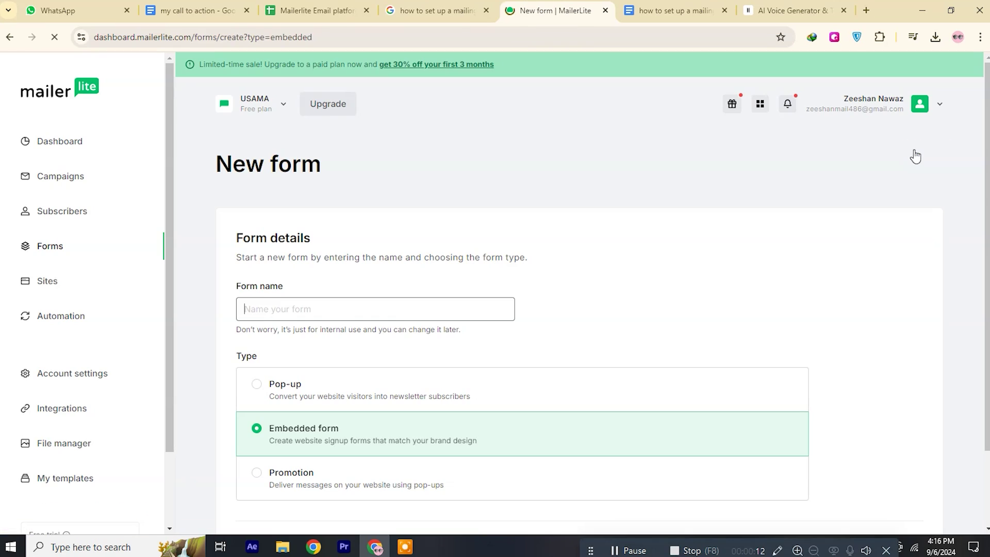
pyautogui.click(285, 309)
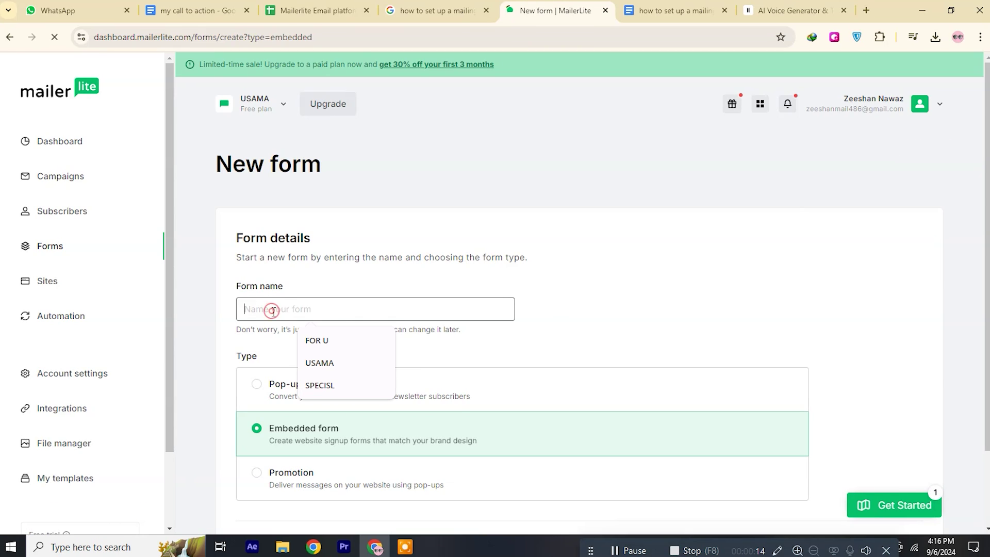
pyautogui.click(325, 341)
pyautogui.scroll(-2, 478, 332)
pyautogui.click(859, 462)
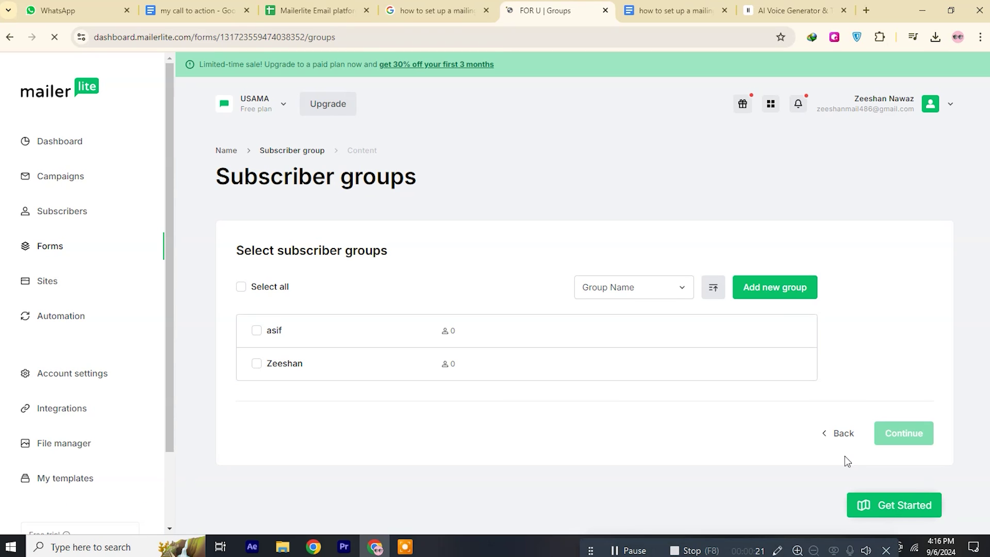
pyautogui.click(256, 364)
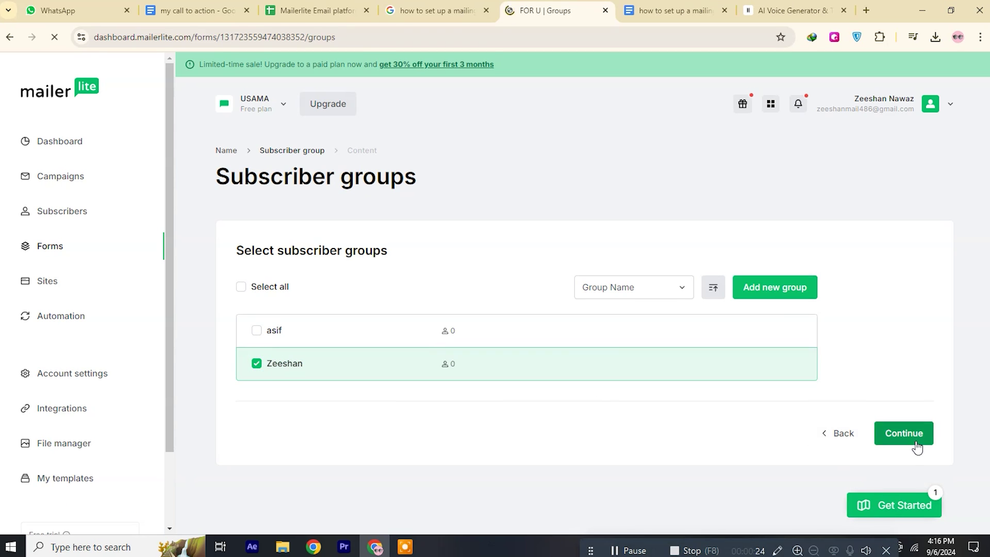